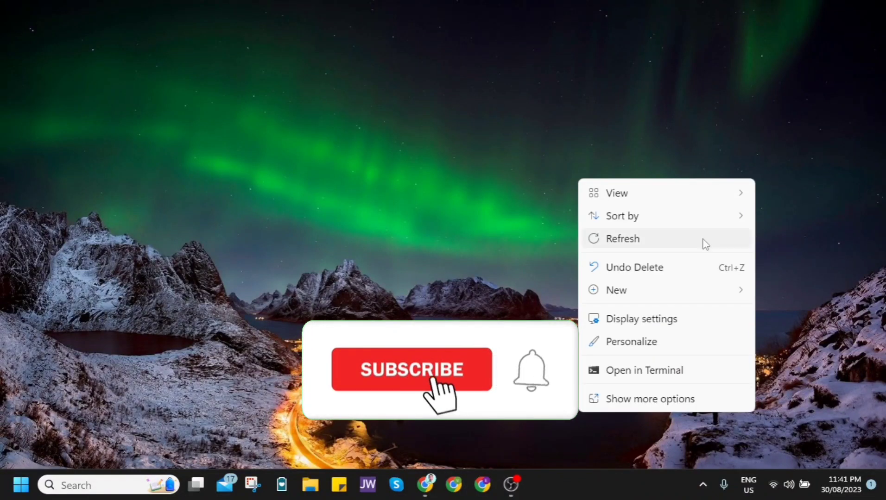
# Step: Refresh the Windows desktop several times from its right-click menu
pyautogui.click(685, 244)
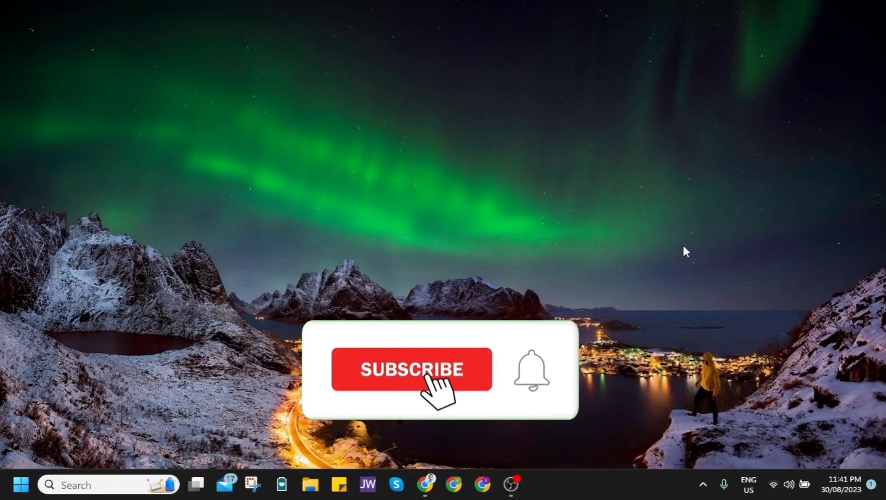
pyautogui.rightClick(753, 125)
pyautogui.click(714, 182)
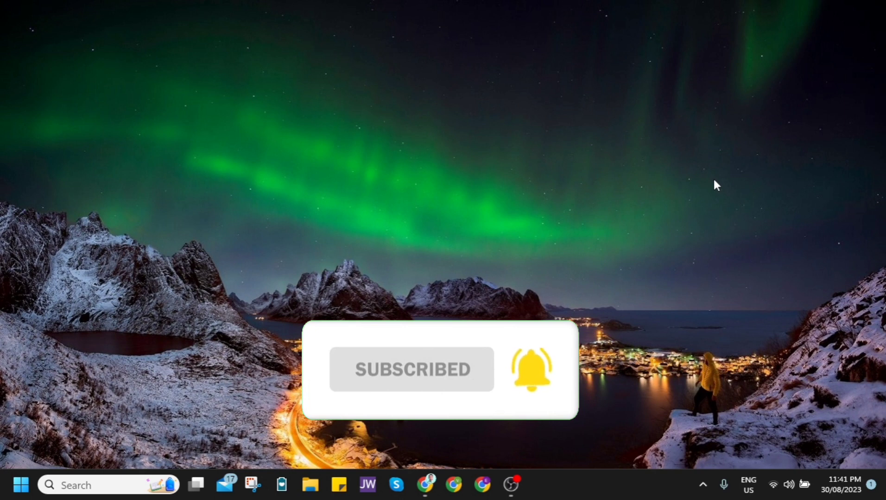
pyautogui.rightClick(714, 185)
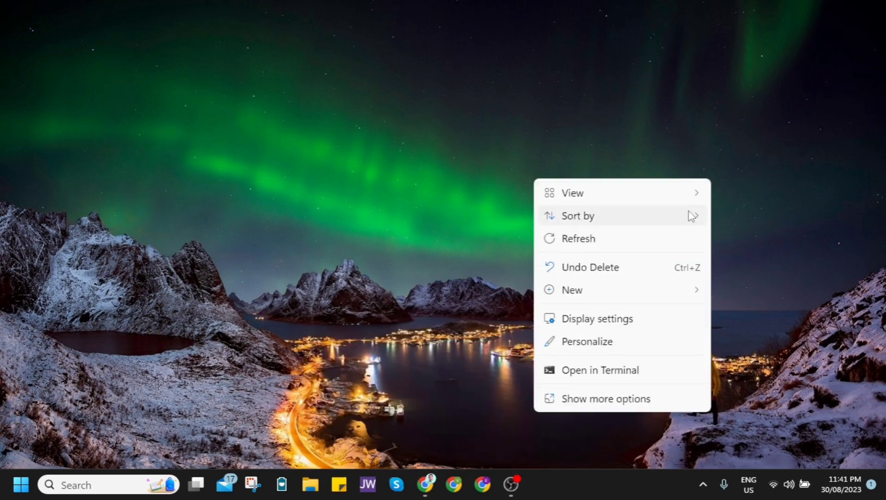
pyautogui.click(665, 239)
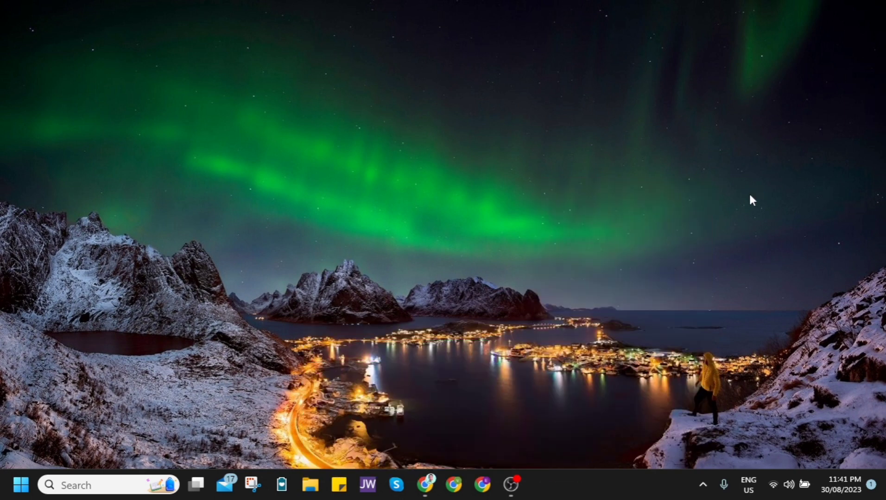
# Step: Download ViVeTool-v0.3.3.zip from the Assets list on the ViVe GitHub releases page
pyautogui.moveTo(425, 484)
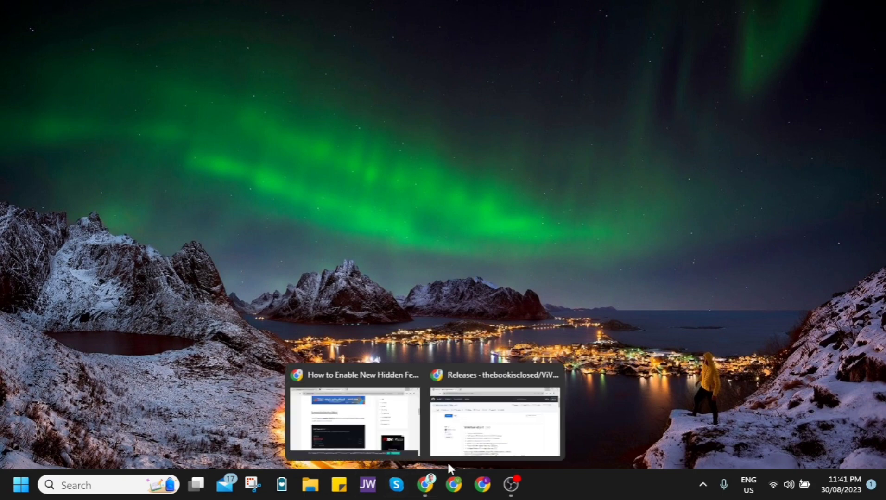
pyautogui.click(483, 422)
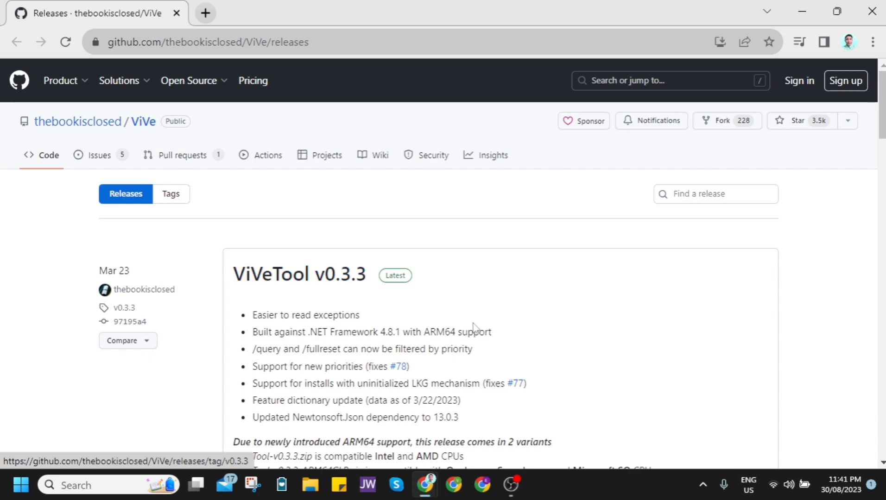
pyautogui.scroll(-7, 499, 339)
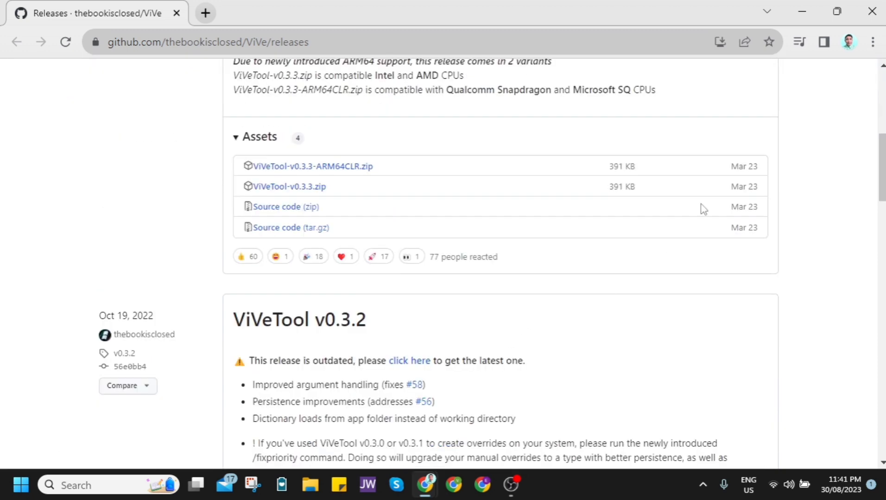
pyautogui.click(309, 194)
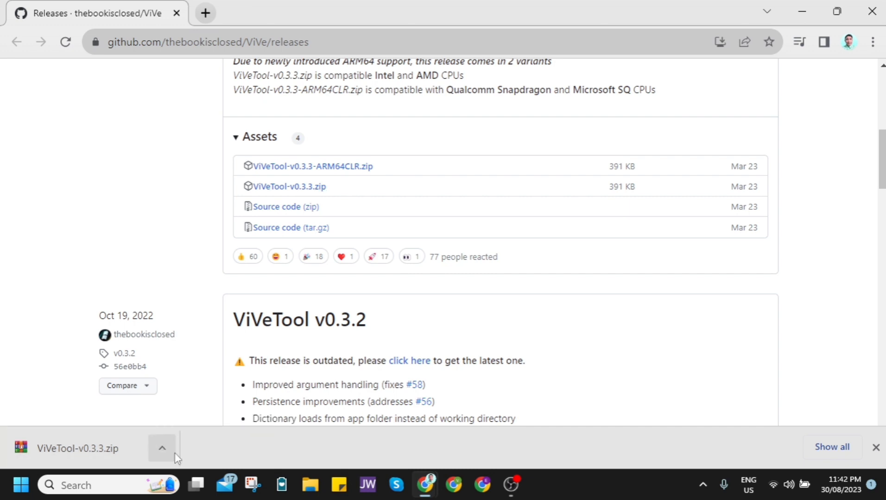
# Step: Show the downloaded ViVeTool-v0.3.3.zip in Downloads and start Extract All on it
pyautogui.click(167, 440)
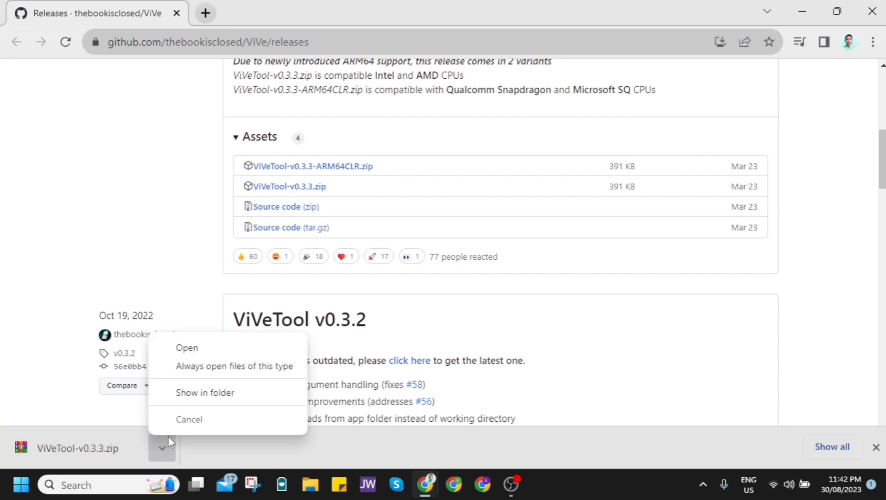
pyautogui.click(218, 393)
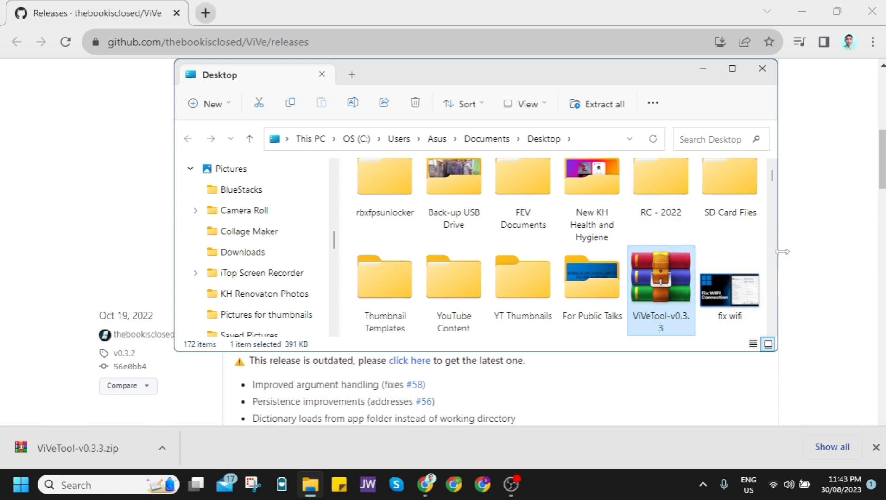
pyautogui.doubleClick(661, 278)
pyautogui.rightClick(663, 279)
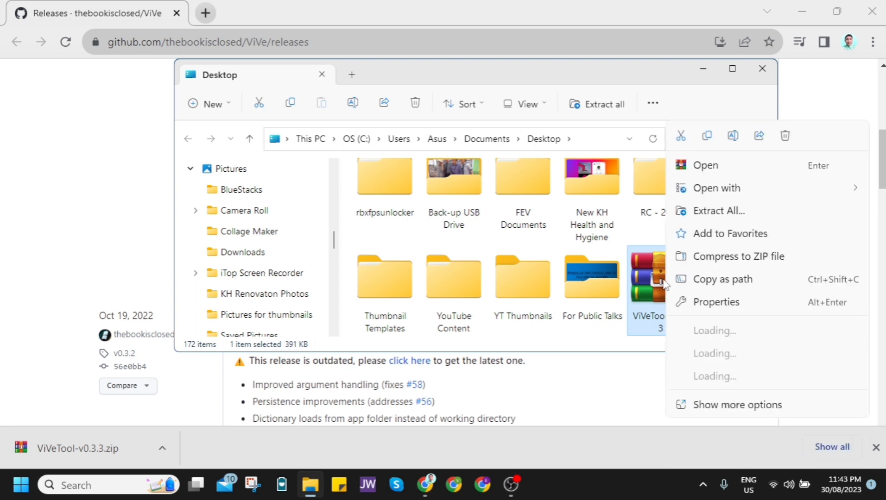
pyautogui.click(709, 214)
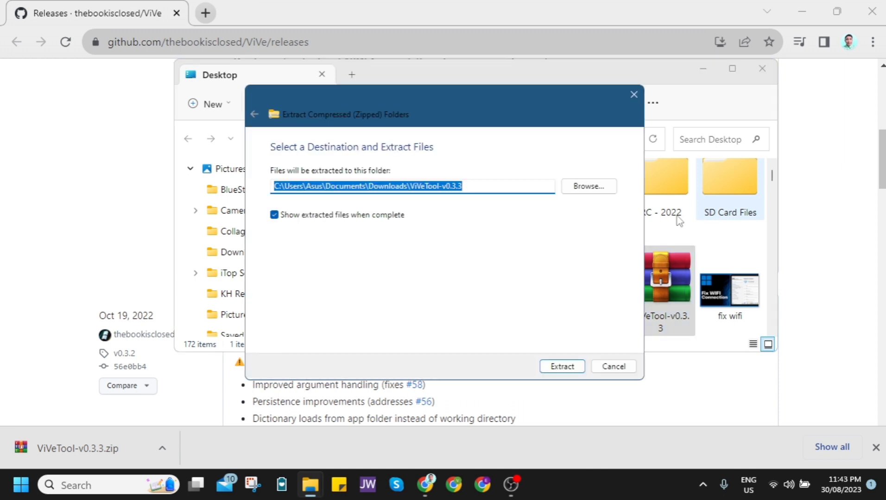
# Step: Set the extraction destination to C:\Windows\System32 and start extracting ViVeTool-v0.3.3
pyautogui.click(595, 189)
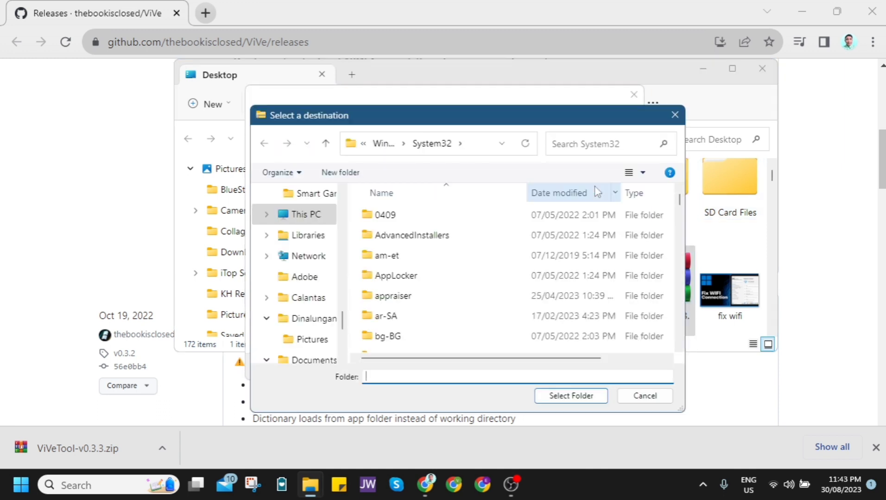
pyautogui.click(303, 283)
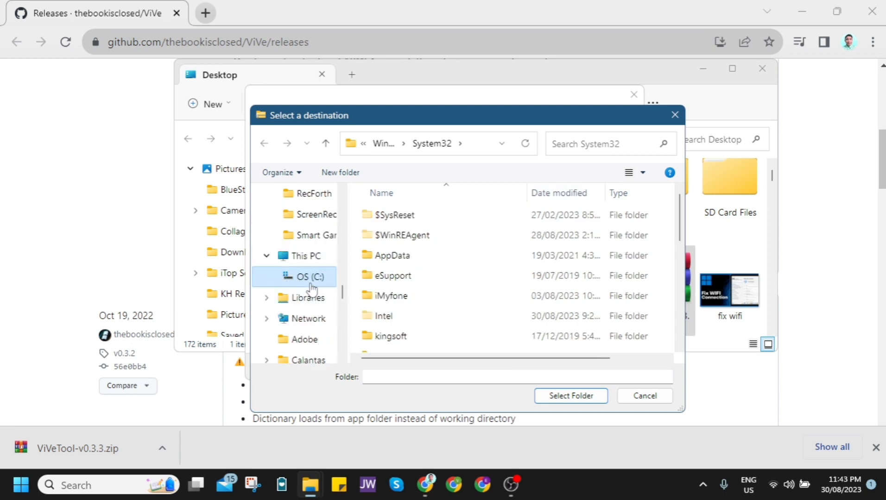
pyautogui.scroll(-5, 429, 291)
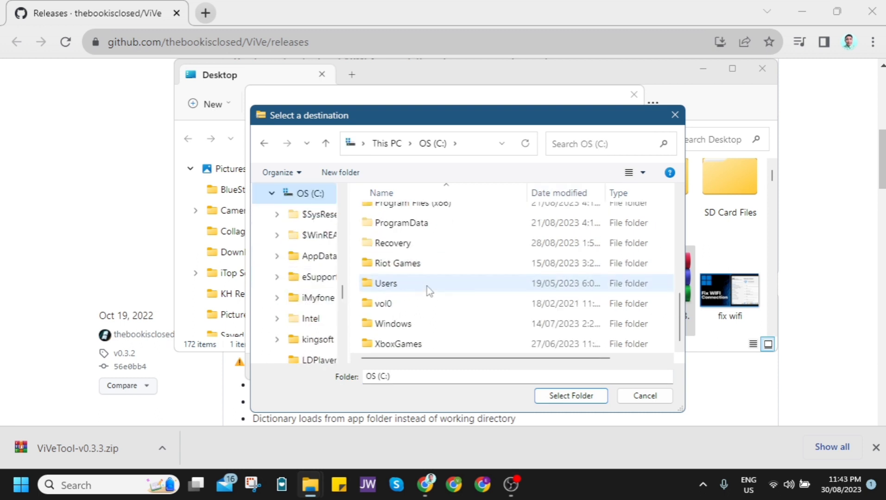
pyautogui.doubleClick(419, 323)
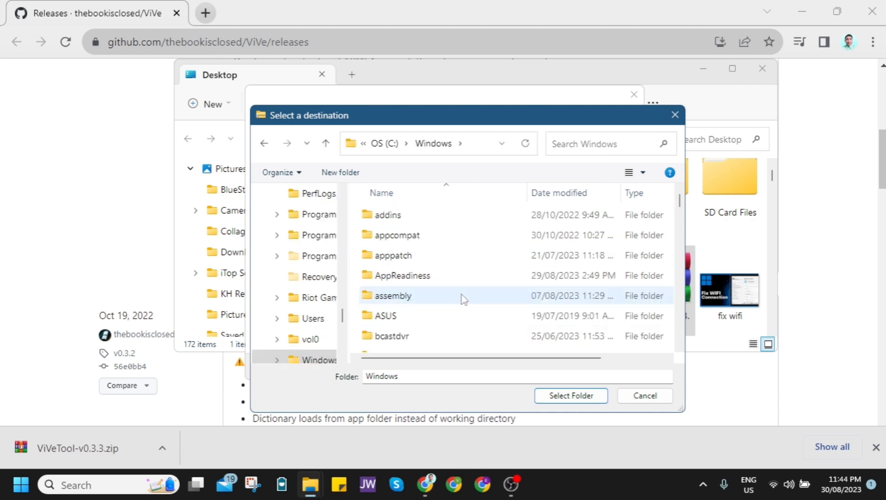
pyautogui.scroll(-2, 463, 300)
pyautogui.scroll(-15, 463, 300)
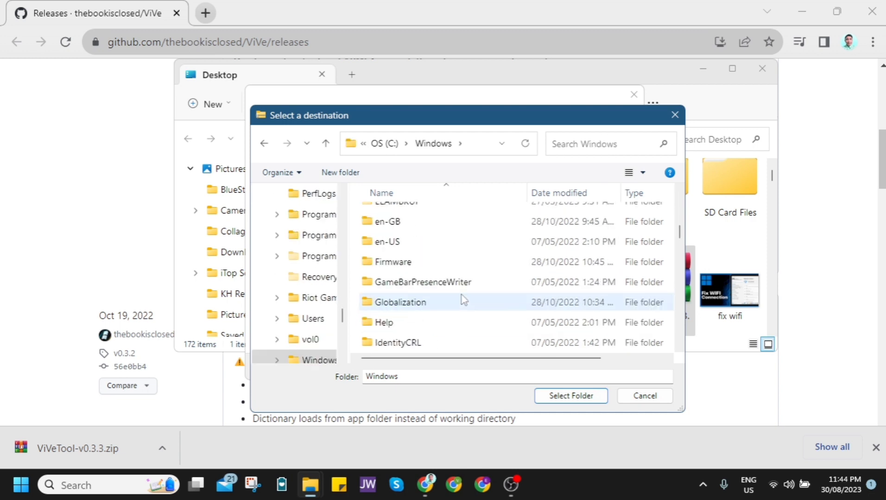
pyautogui.scroll(-3, 463, 301)
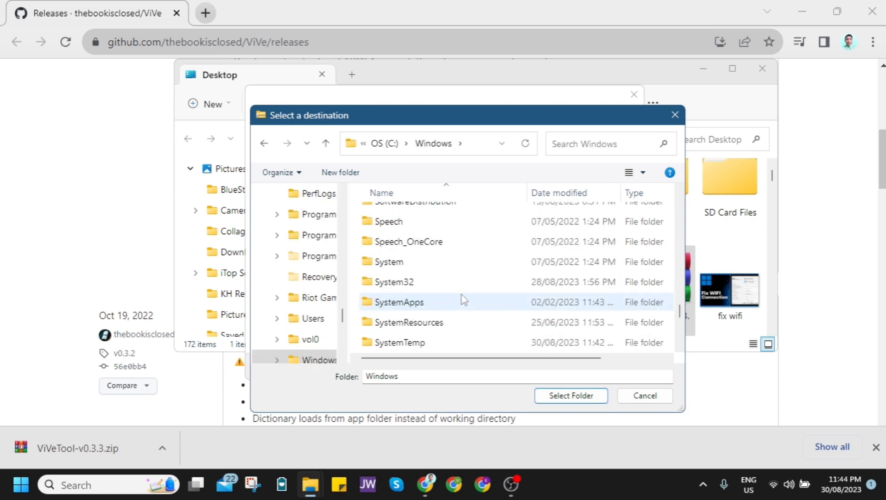
pyautogui.click(431, 287)
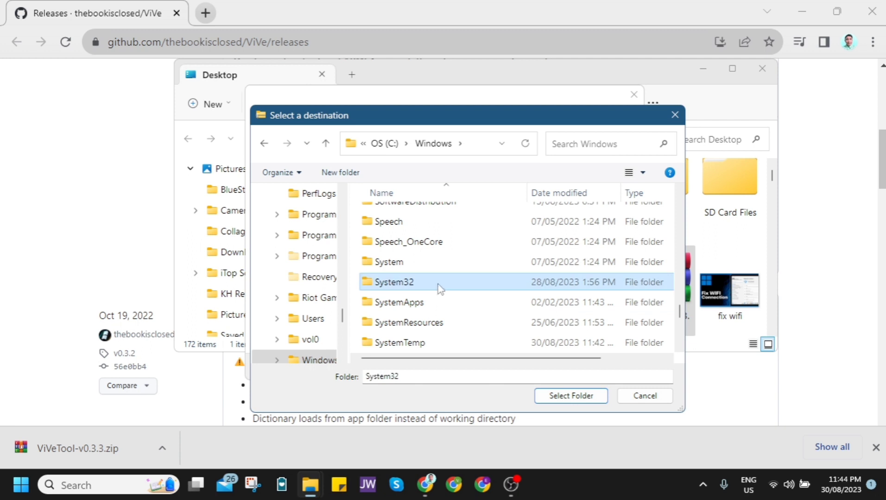
pyautogui.doubleClick(440, 288)
pyautogui.click(569, 398)
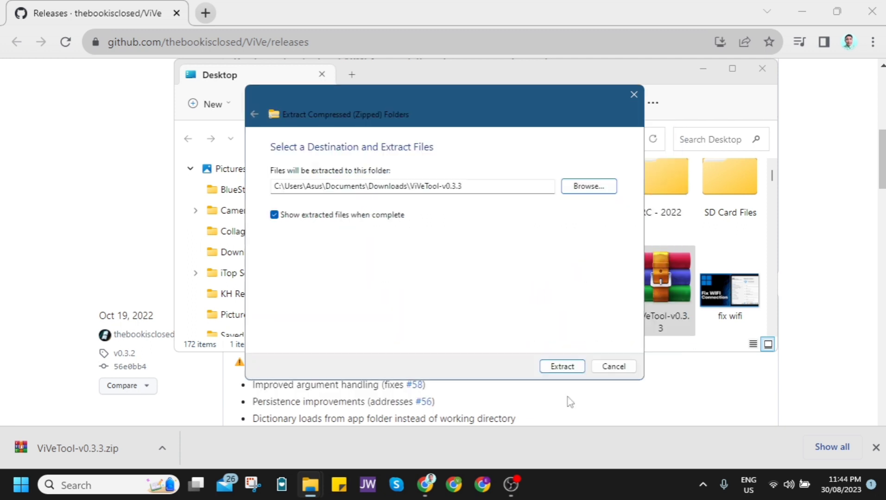
pyautogui.click(559, 373)
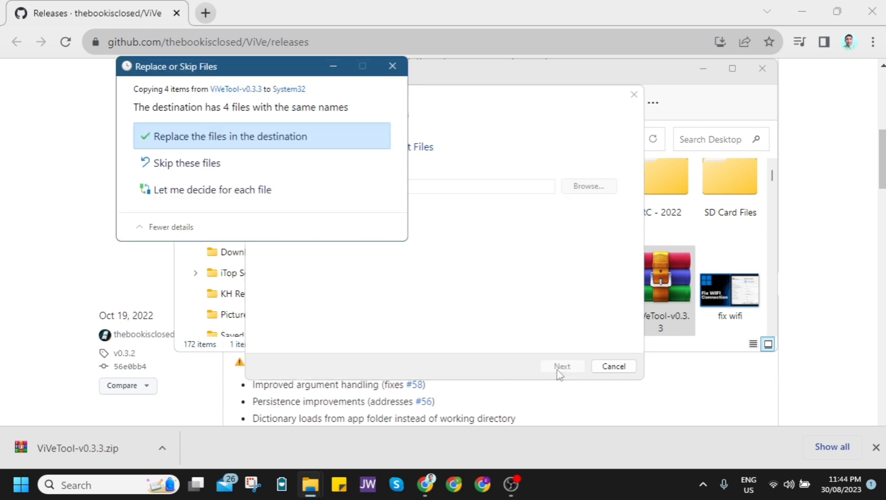
# Step: Replace the existing System32 files, then enable feature IDs 34508225, 42354458 and 39847173 with vivetool /enable
pyautogui.click(273, 141)
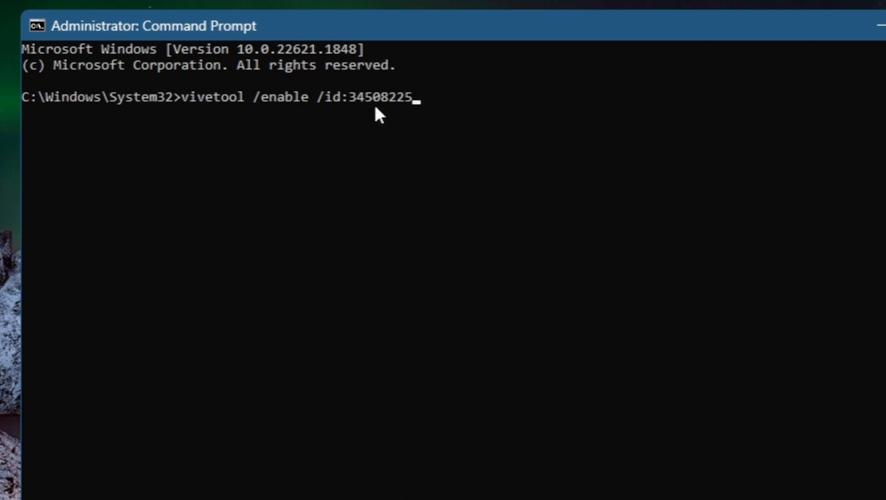
pyautogui.press('Return')
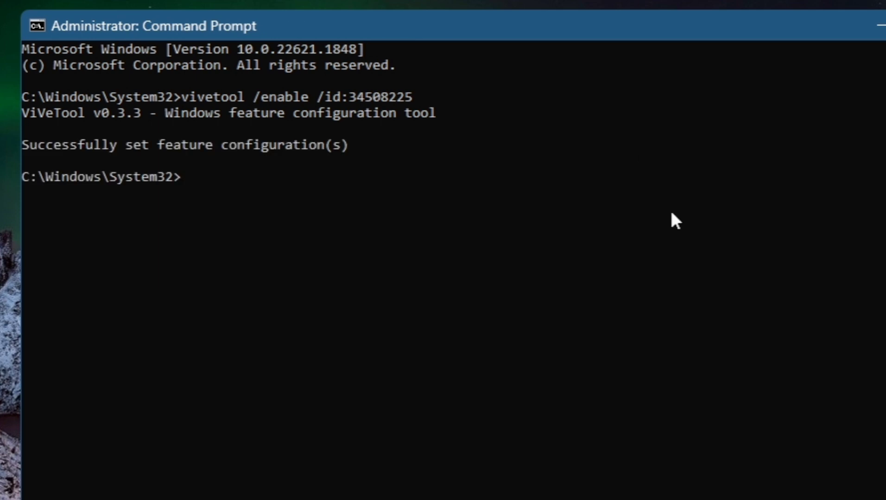
pyautogui.write('vivetool /enable /id:42354458')
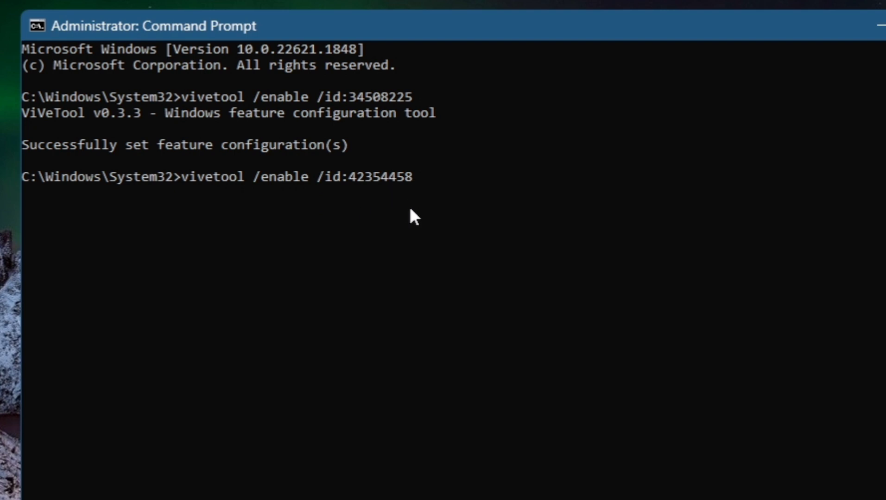
pyautogui.press('Return')
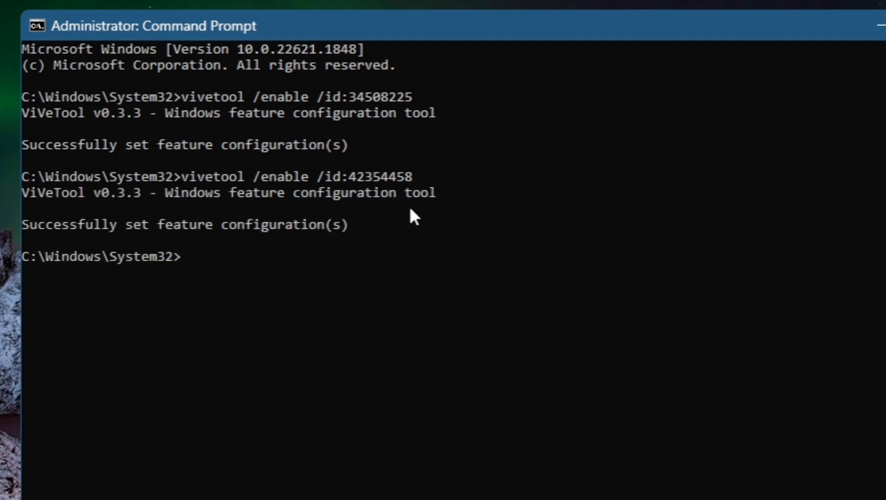
pyautogui.write('vivetool /enable /id:39847173')
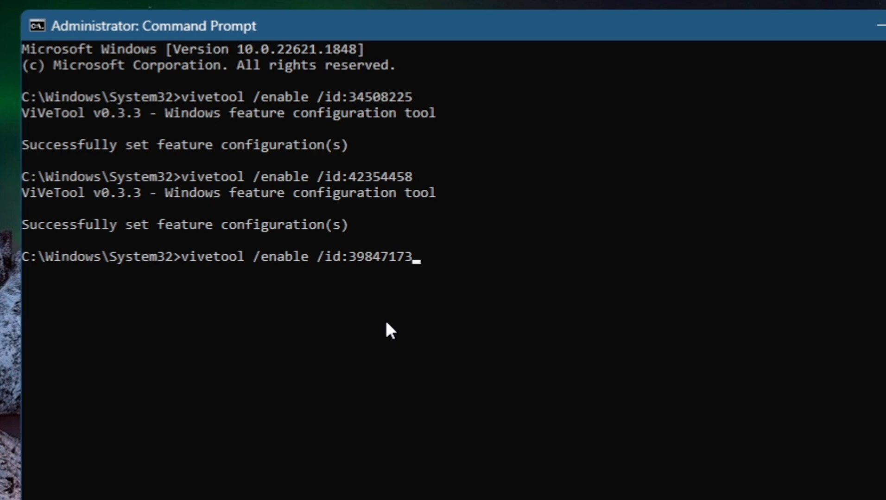
pyautogui.press('Return')
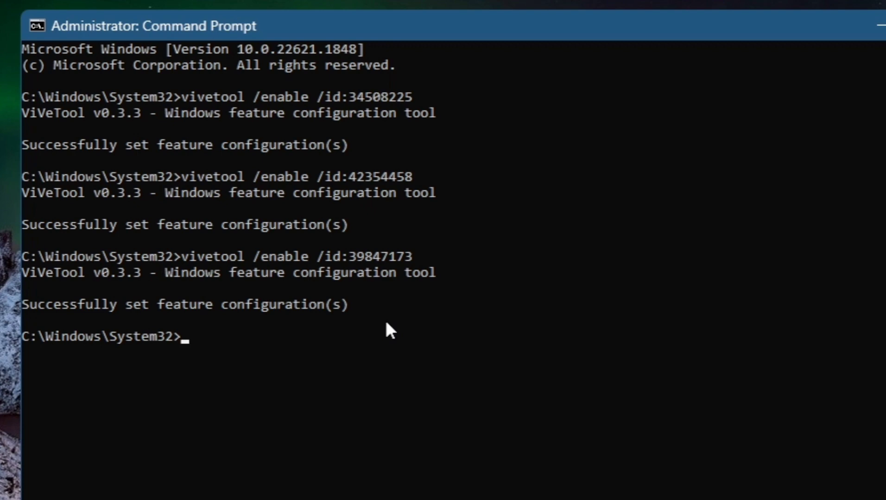
# Step: Exit the Command Prompt and restart the PC from the Start menu power button
pyautogui.write('exit')
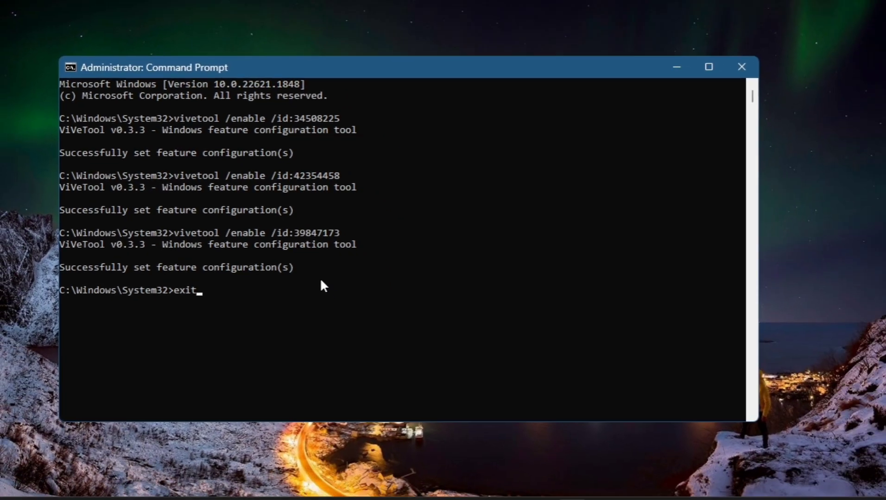
pyautogui.press('Return')
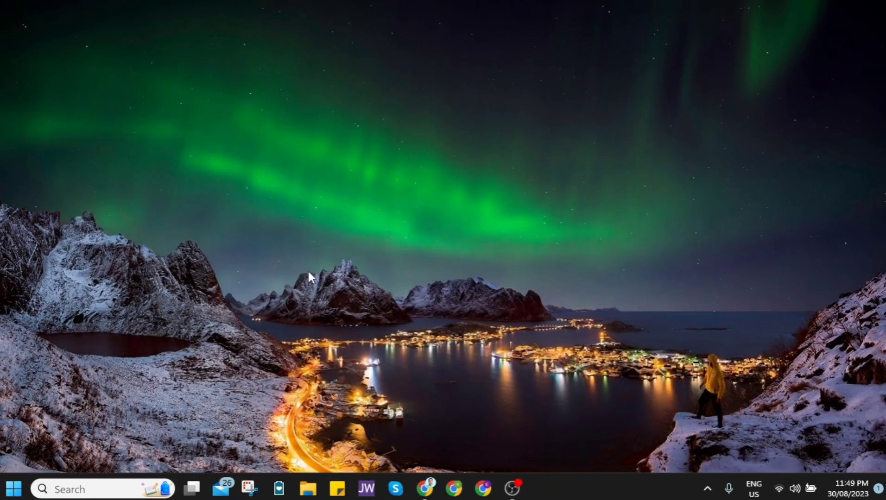
pyautogui.click(15, 489)
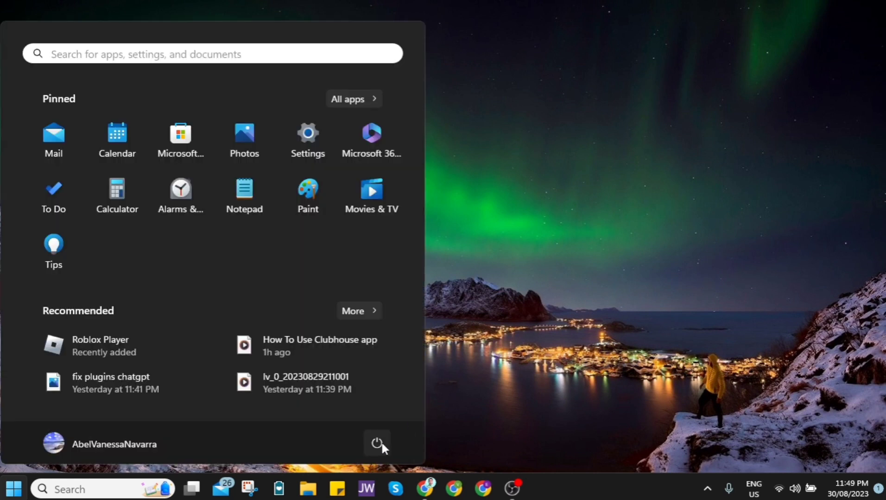
pyautogui.click(382, 442)
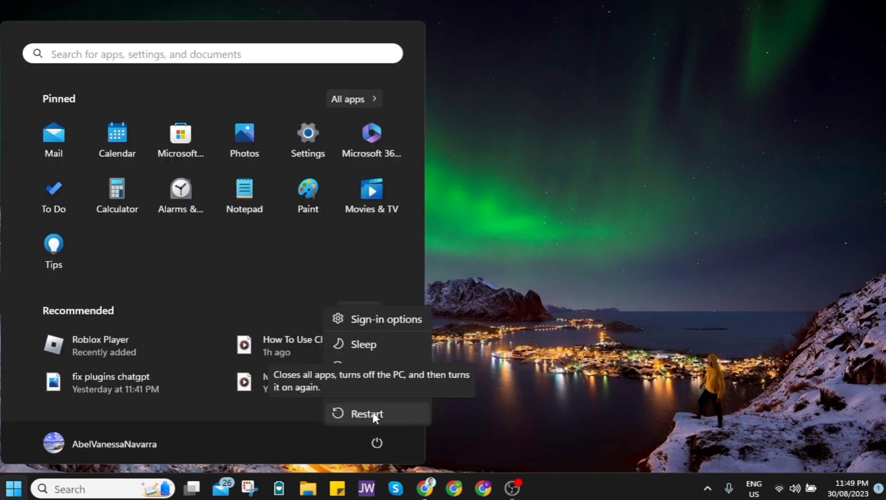
pyautogui.click(375, 414)
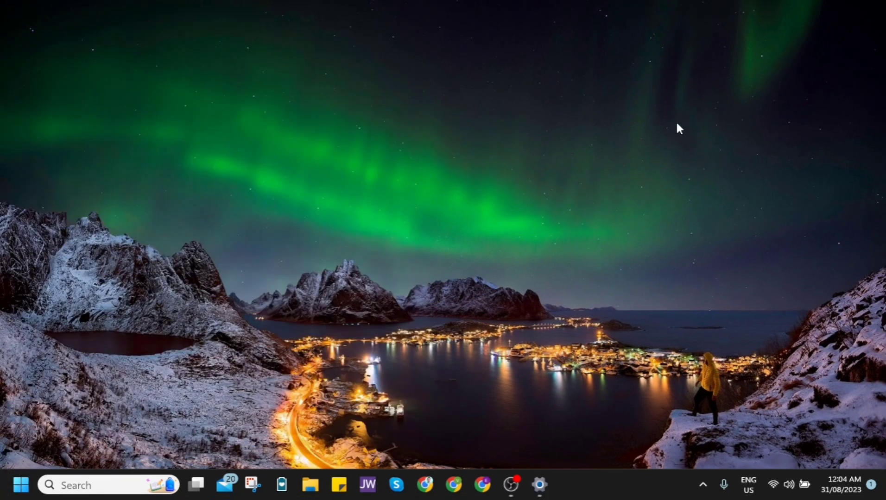
# Step: Refresh the desktop and add a new virtual desktop, Desktop 2, in Task View
pyautogui.rightClick(675, 125)
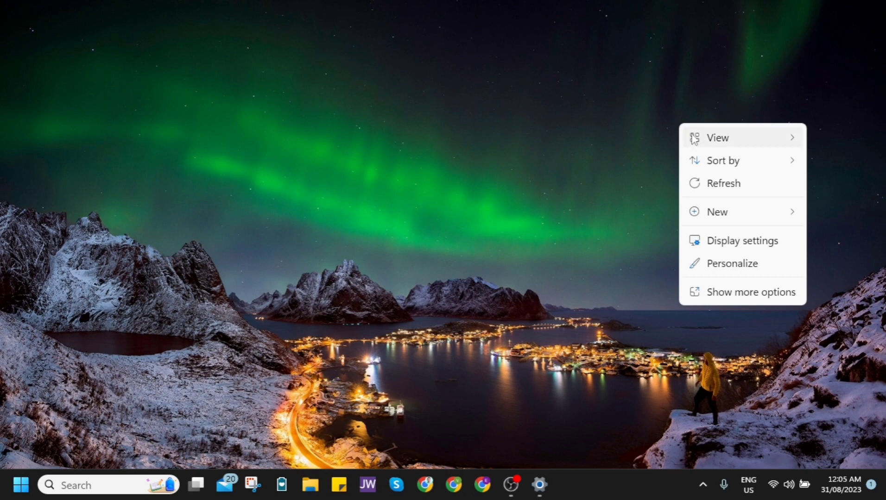
pyautogui.click(705, 187)
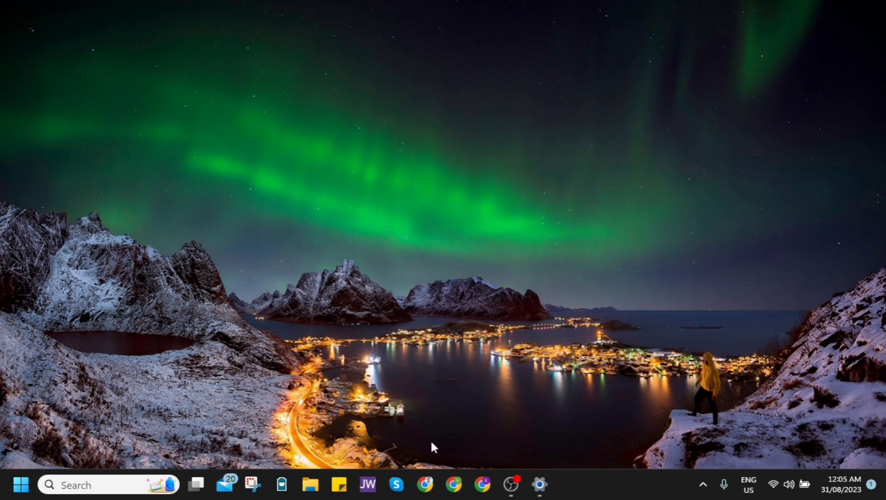
pyautogui.click(195, 495)
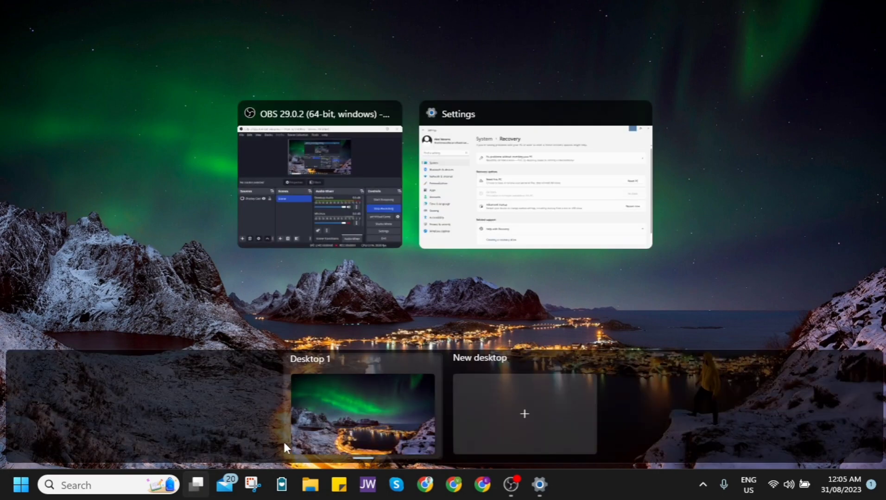
pyautogui.click(528, 417)
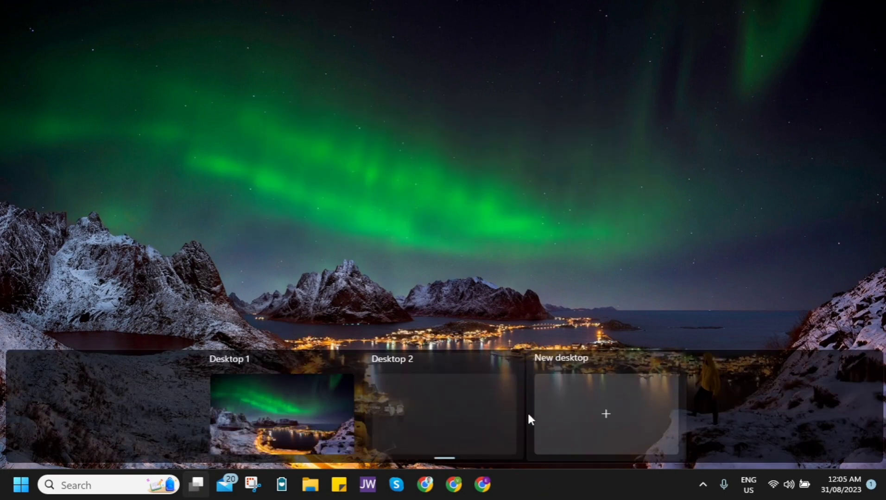
# Step: Switch back and forth between Desktop 1 and Desktop 2 through Task View
pyautogui.click(232, 364)
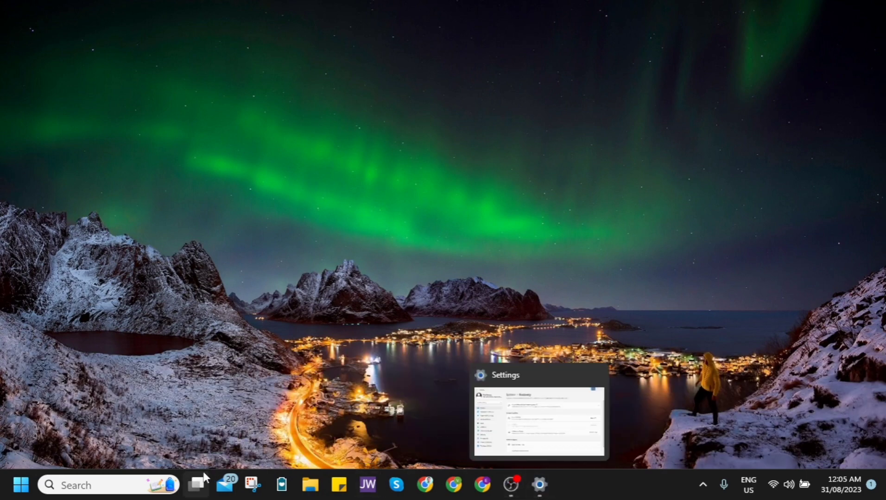
pyautogui.click(199, 484)
pyautogui.click(239, 360)
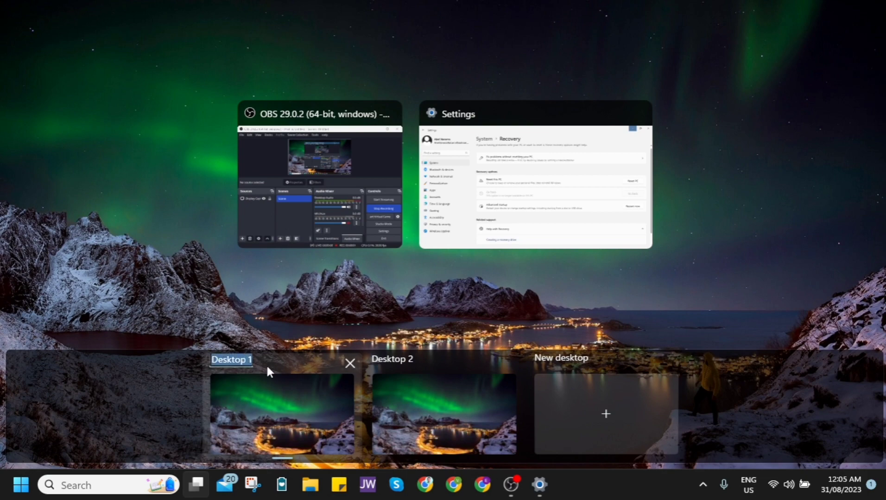
pyautogui.click(446, 404)
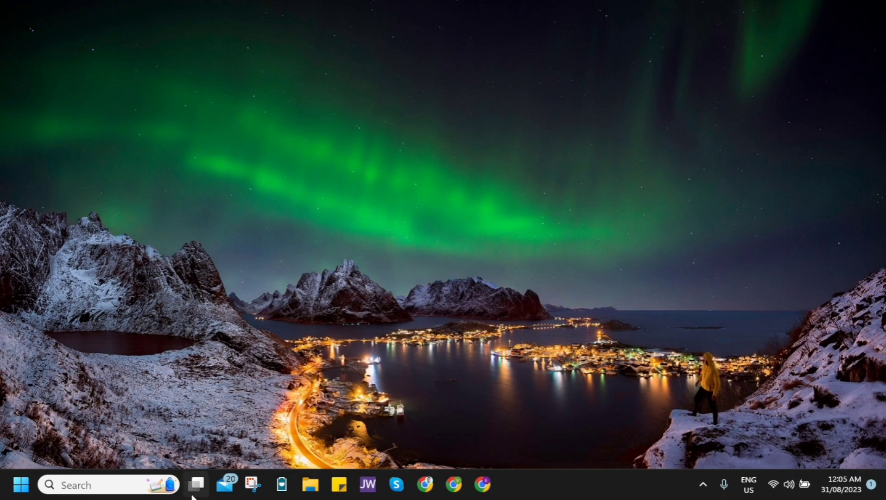
pyautogui.moveTo(196, 485)
pyautogui.click(253, 429)
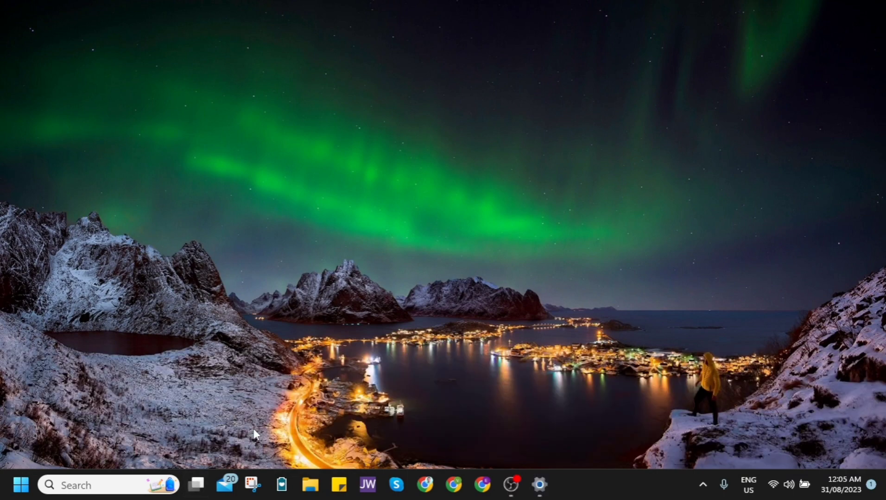
pyautogui.click(196, 484)
pyautogui.click(421, 422)
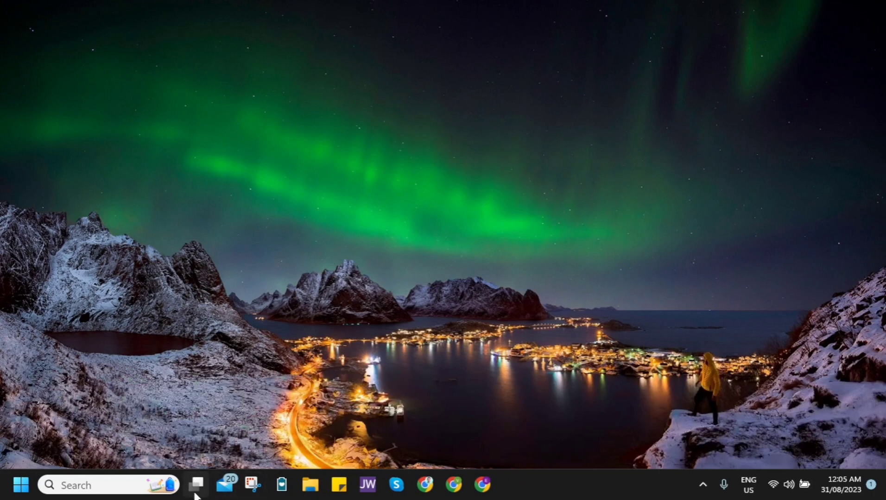
pyautogui.moveTo(196, 494)
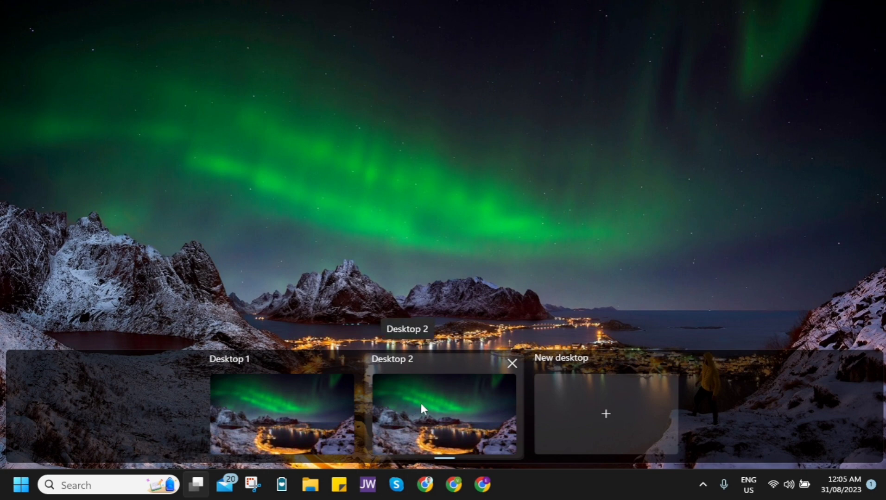
# Step: Close Desktop 2 and open the Recovery page under Settings > System
pyautogui.click(507, 368)
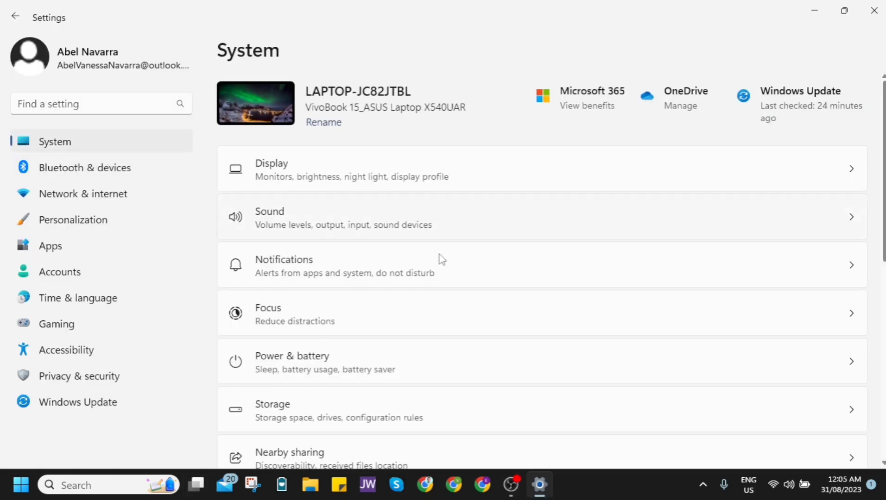
pyautogui.scroll(-4, 378, 405)
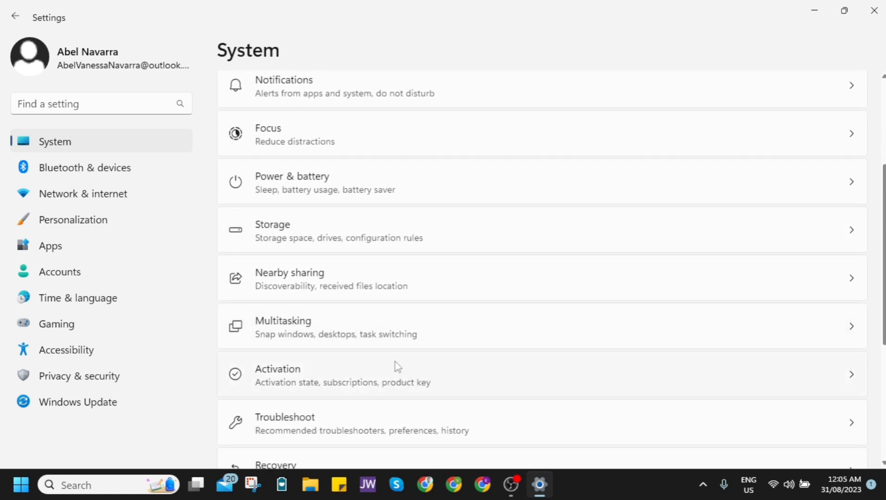
pyautogui.scroll(-4, 371, 359)
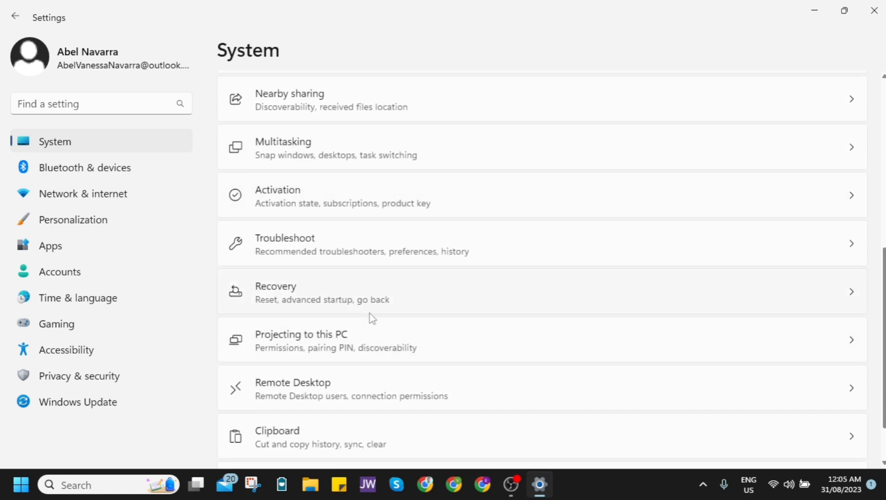
pyautogui.click(369, 312)
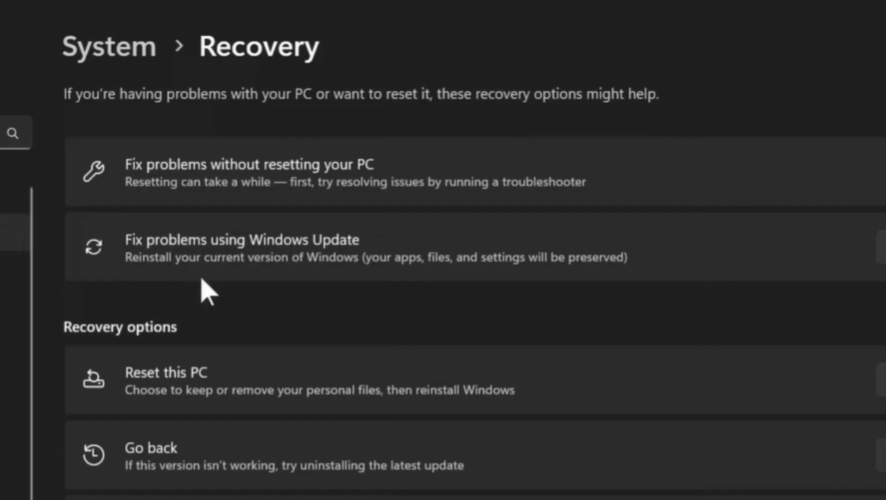